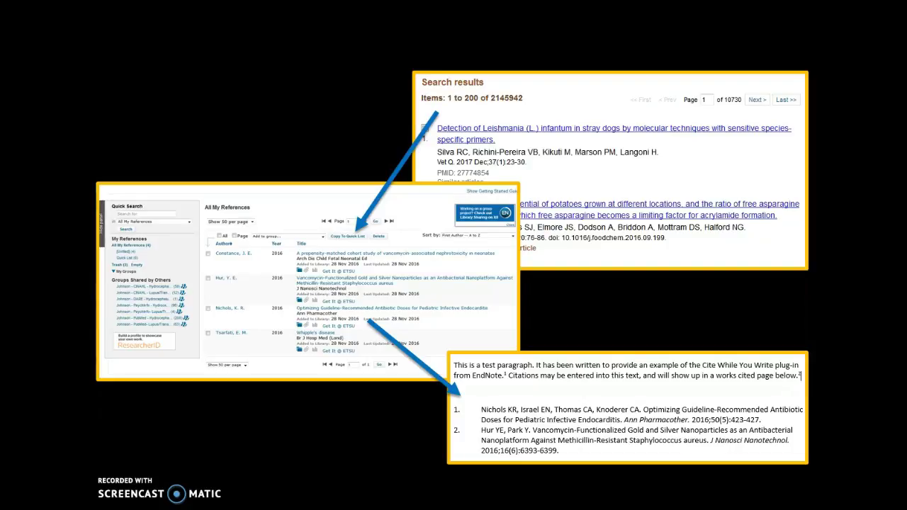
key(Right)
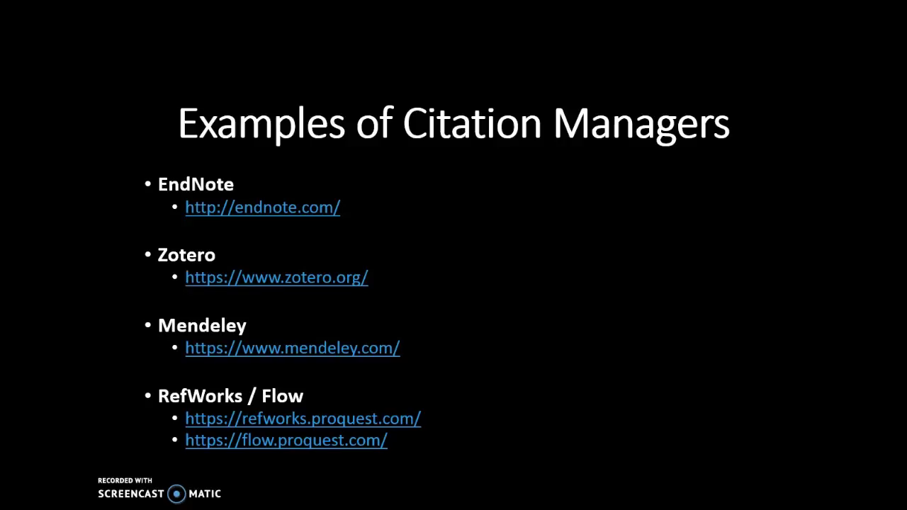
key(Right)
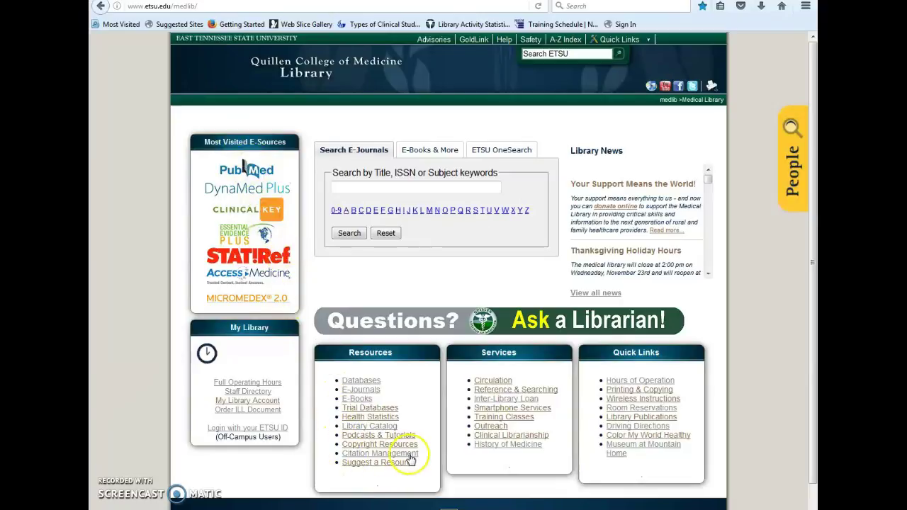
Open the library's Citation Management page and follow its Endnote Basic link to Web of Science
click(376, 455)
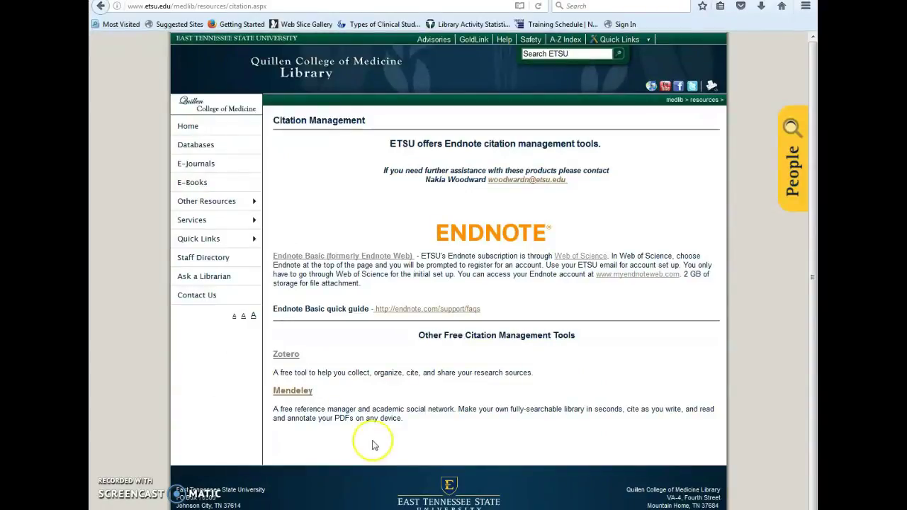
click(345, 257)
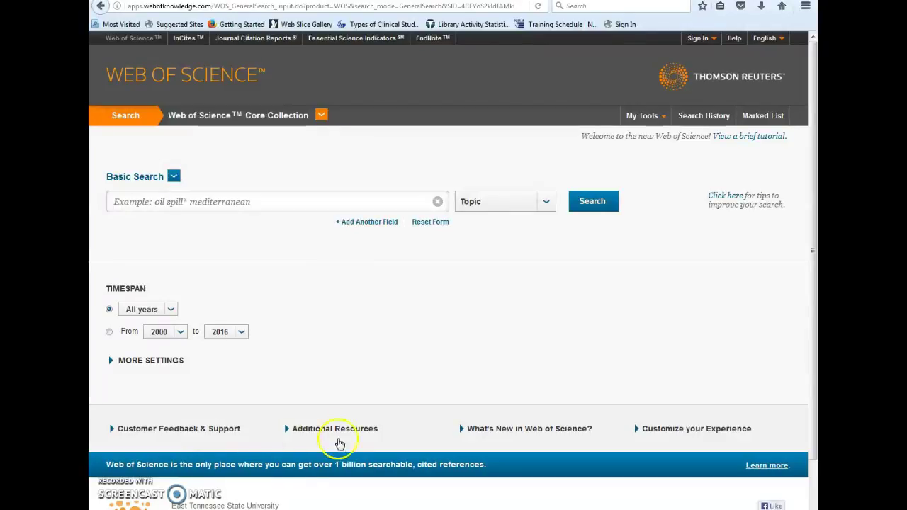
Open the Web of Science account registration form to view the required sign-up fields
click(704, 39)
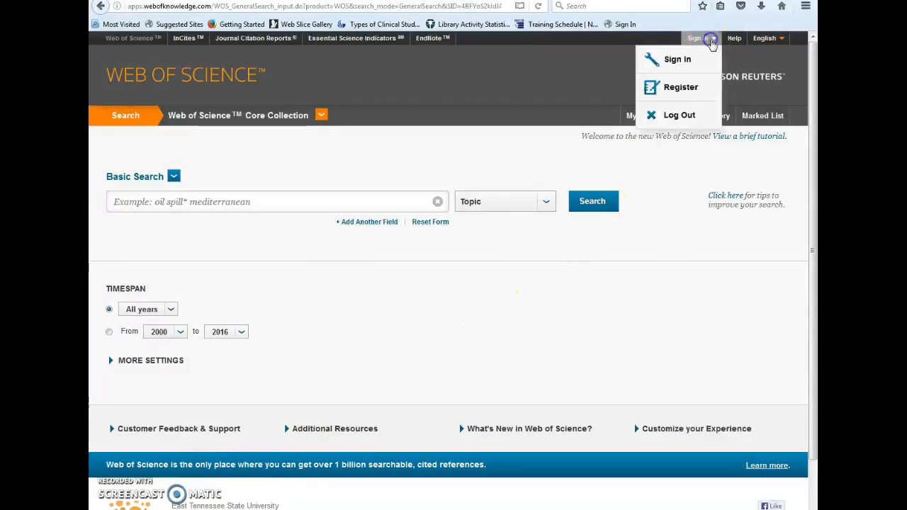
click(701, 88)
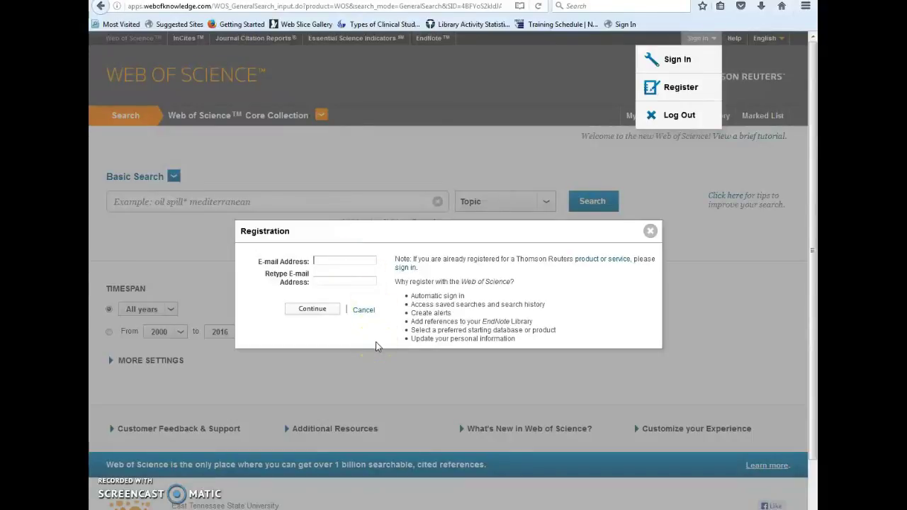
click(366, 388)
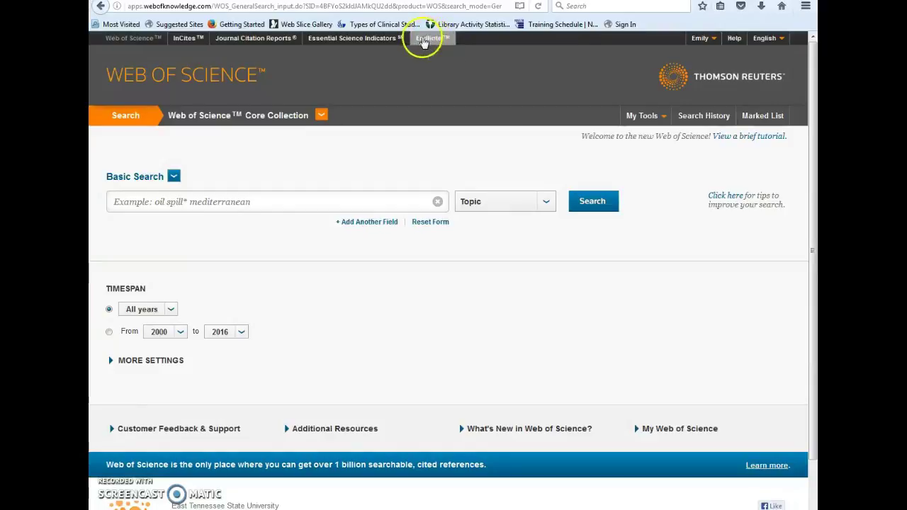
Open the EndNote library from the signed-in Web of Science account
click(438, 40)
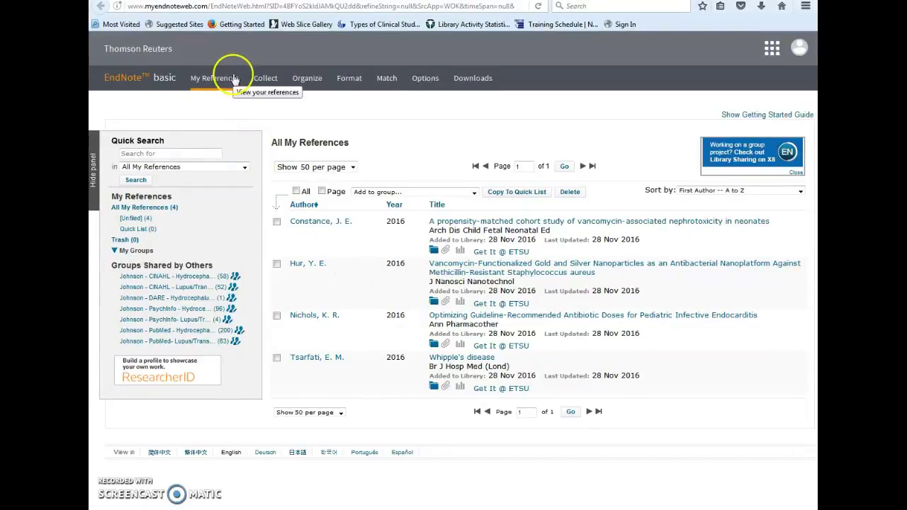
mouse_move(312, 82)
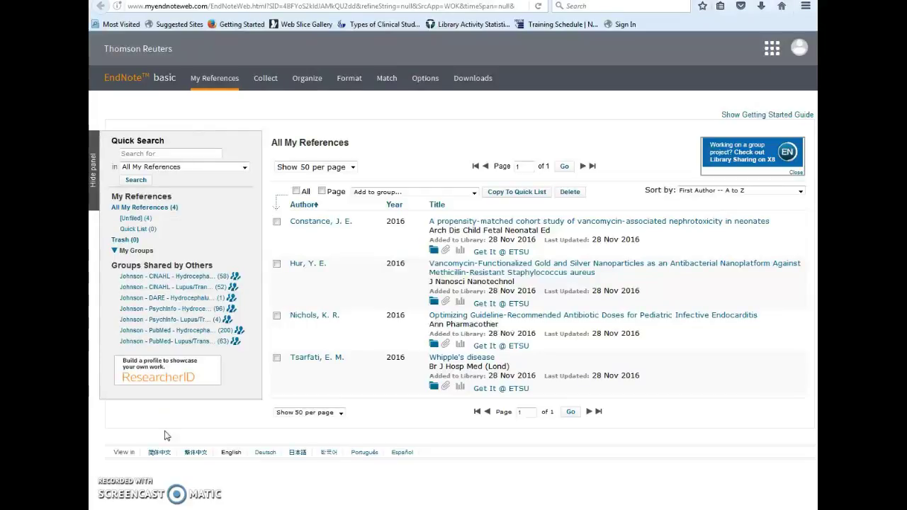
Start a new manual reference in EndNote and set its reference type to Conference Paper
mouse_move(272, 81)
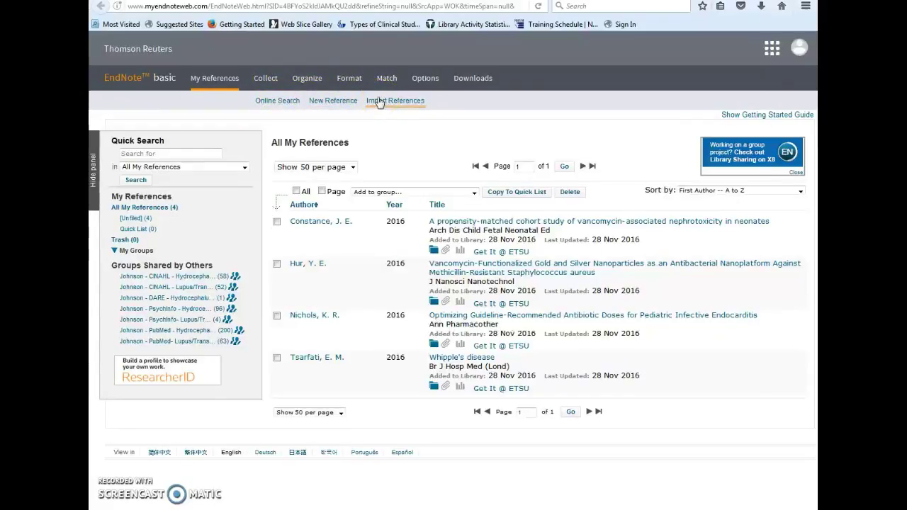
click(333, 107)
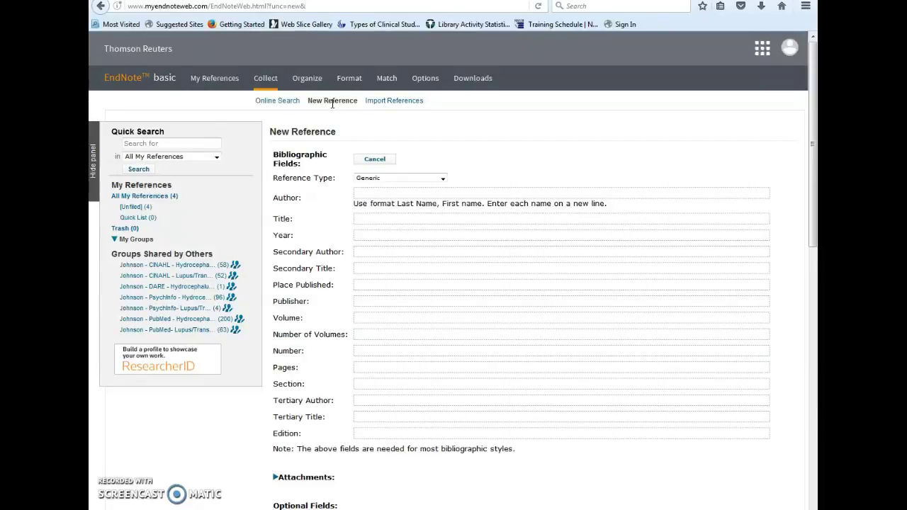
click(415, 178)
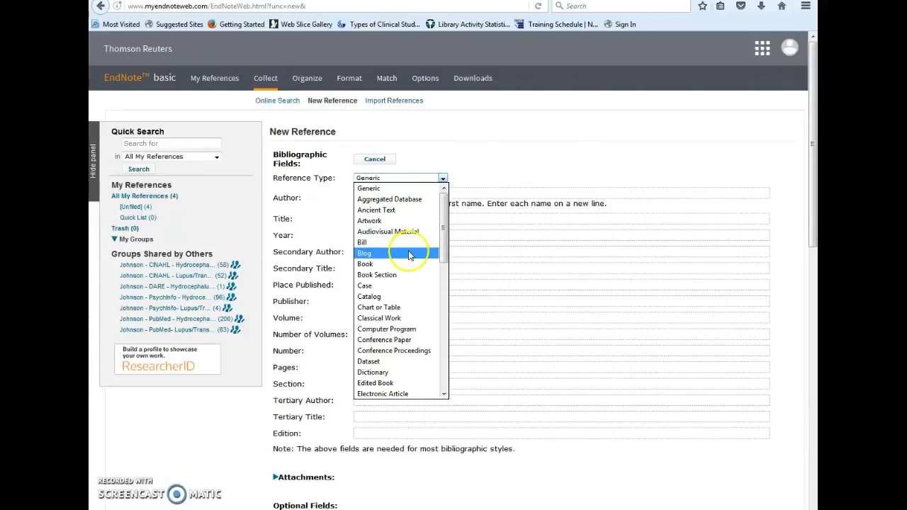
click(397, 340)
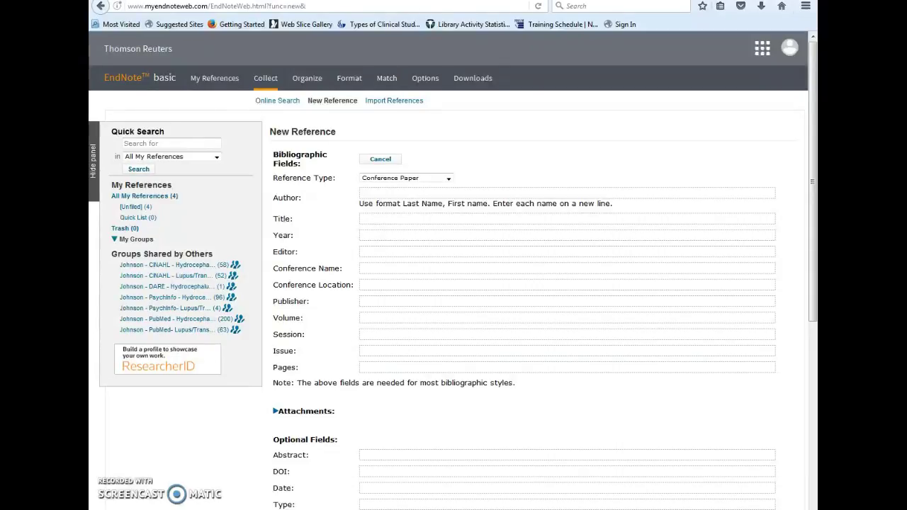
Switch to the PubMed results for "Vancomycin"[Mesh] and select articles 8, 9 and 12
key(ctrl+Tab)
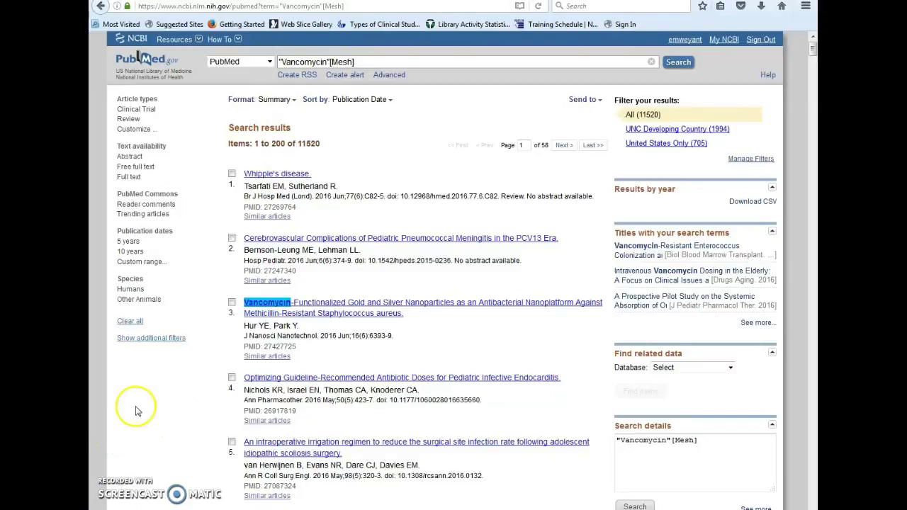
scroll(142, 389, down, 3)
scroll(139, 387, down, 5)
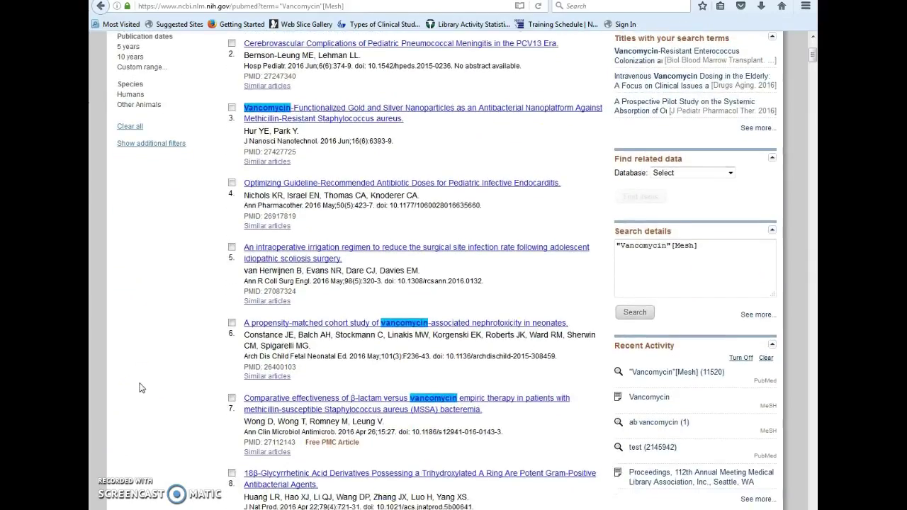
scroll(140, 387, down, 5)
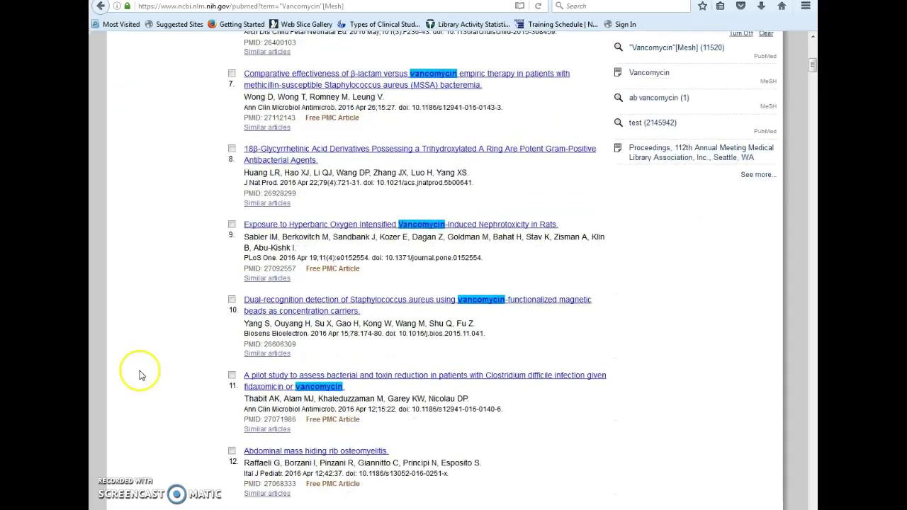
click(232, 150)
click(233, 225)
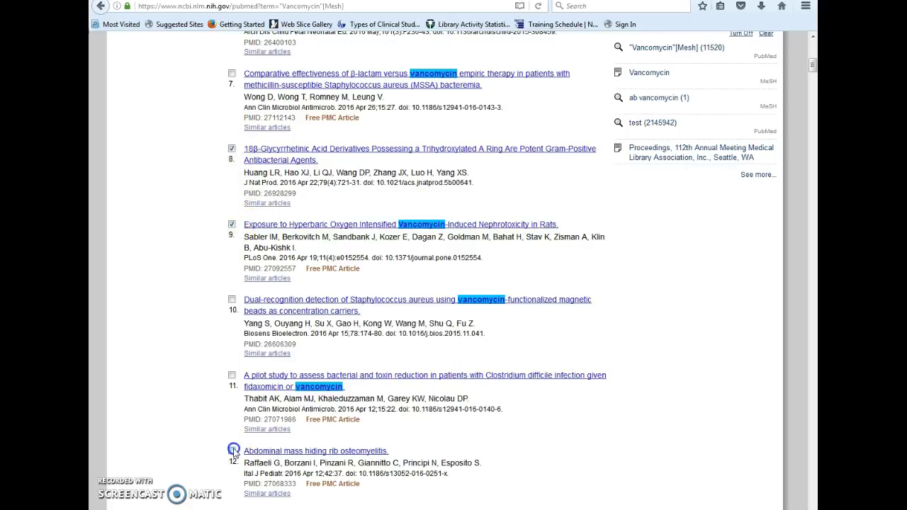
Send the selected PubMed articles to a citation manager file and create the file
scroll(723, 298, up, 4)
scroll(660, 290, up, 4)
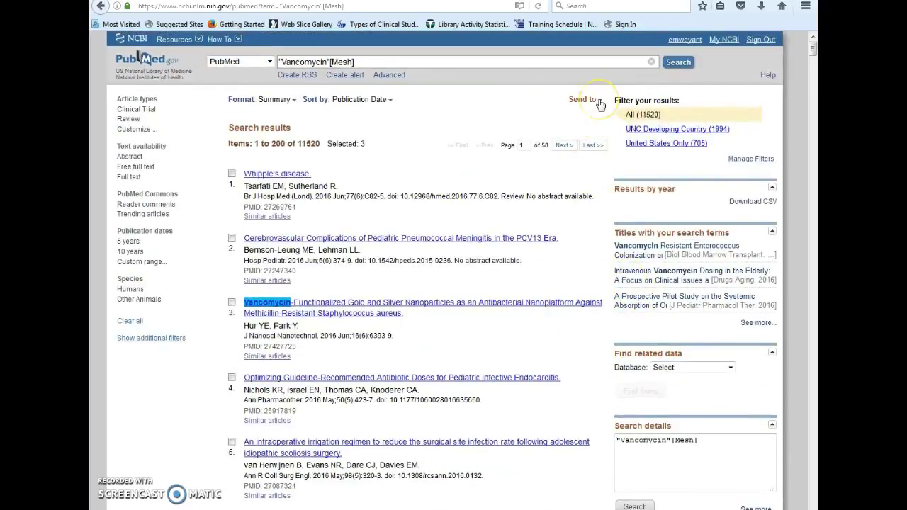
click(598, 101)
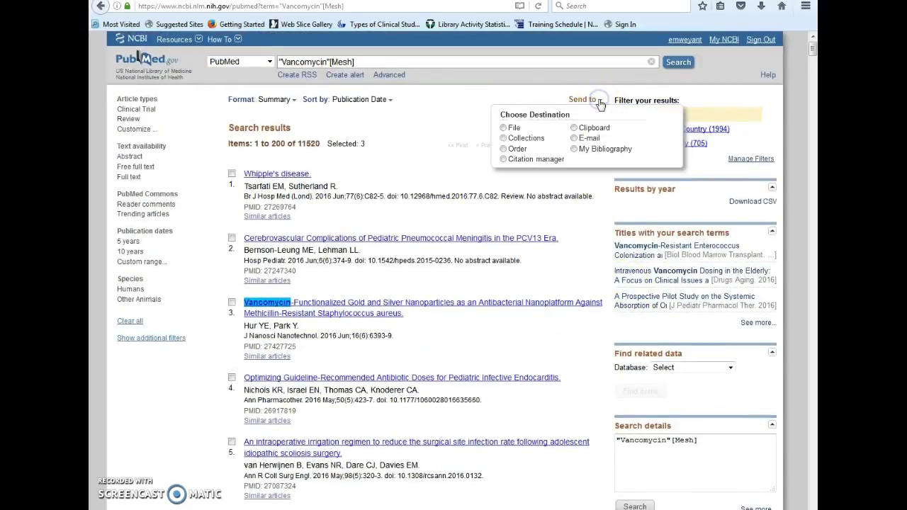
click(539, 158)
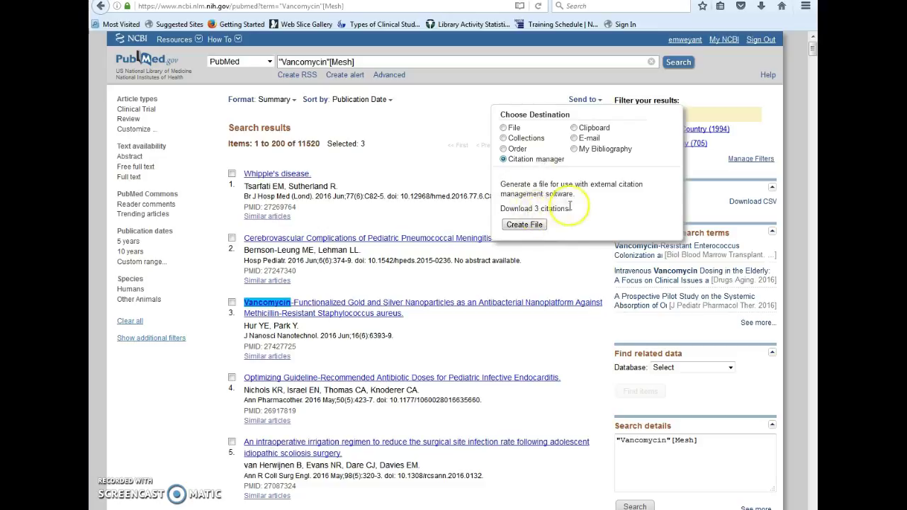
click(532, 225)
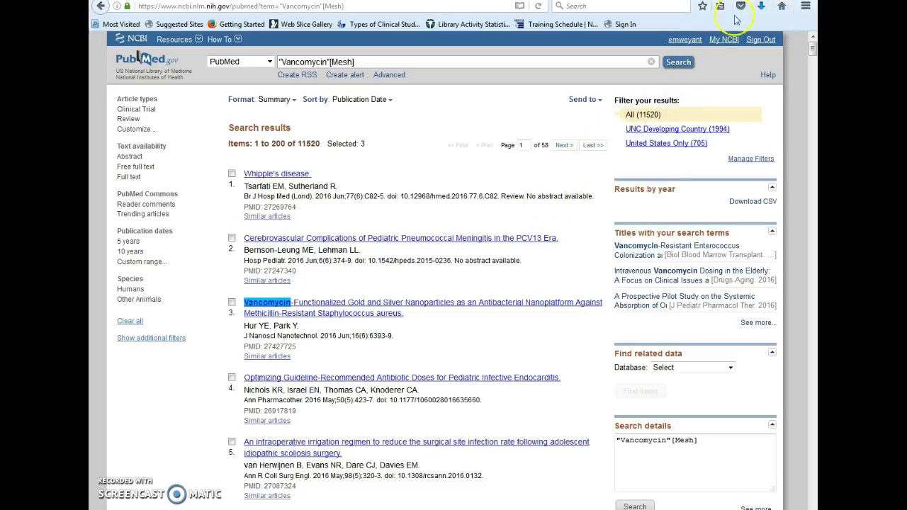
Open the downloaded citation file and export its references to EndNote Online
click(761, 8)
click(762, 8)
click(594, 56)
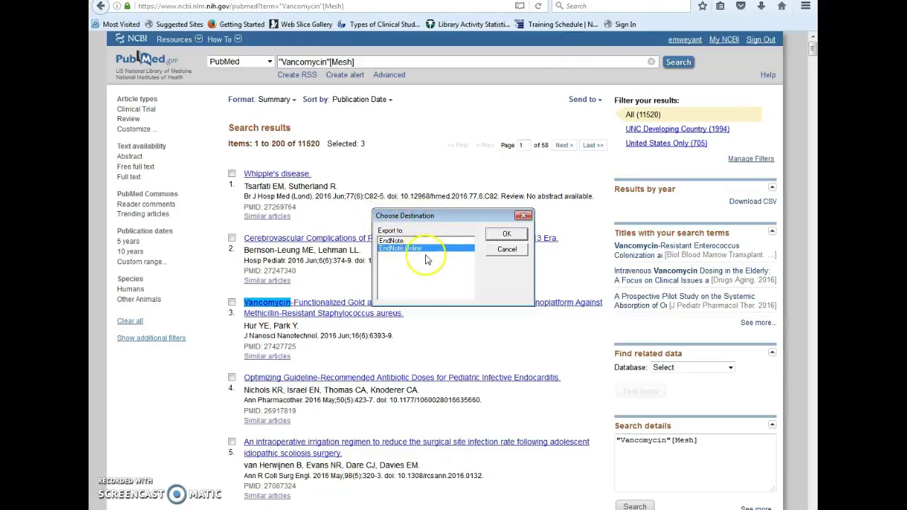
click(505, 237)
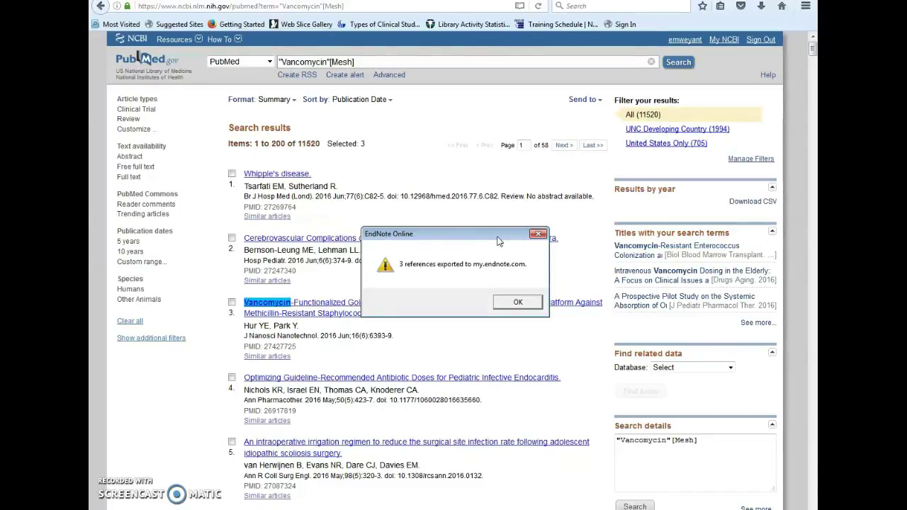
click(518, 302)
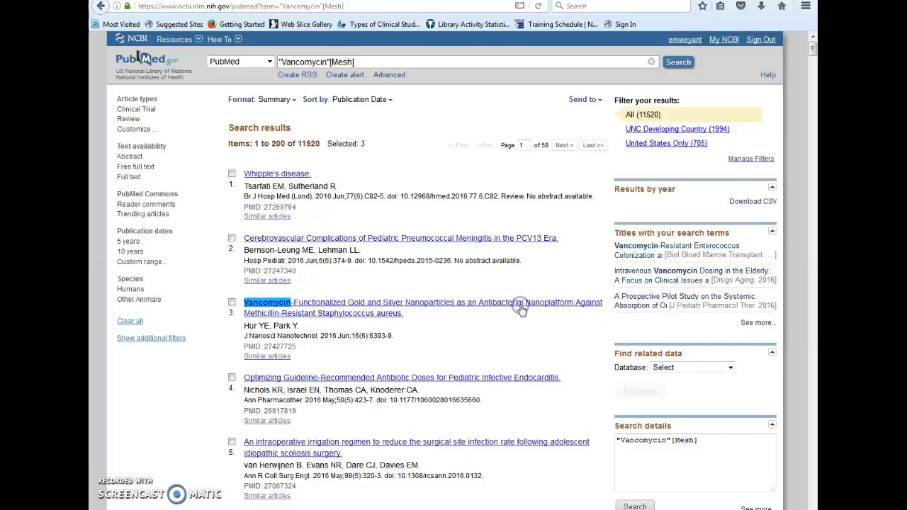
Return to EndNote to review All My References, and open the page with the Cite While You Write installers
key(ctrl+Tab)
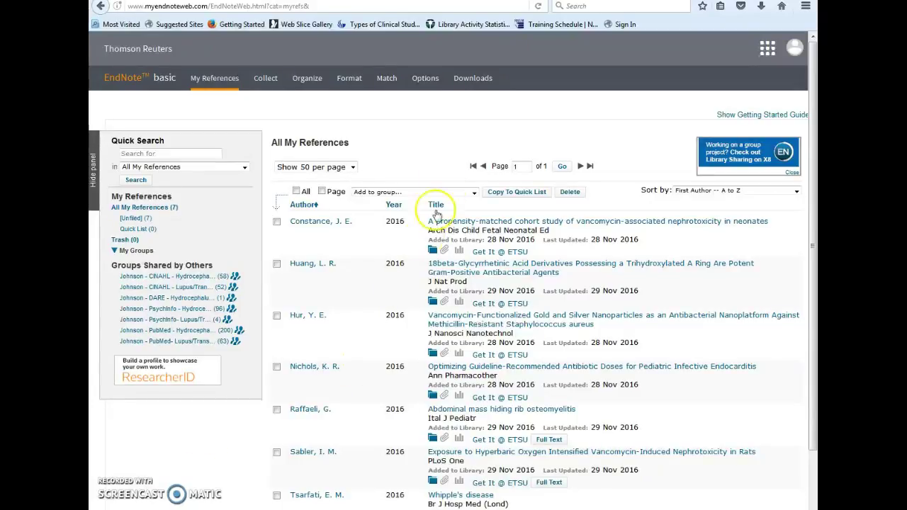
click(465, 84)
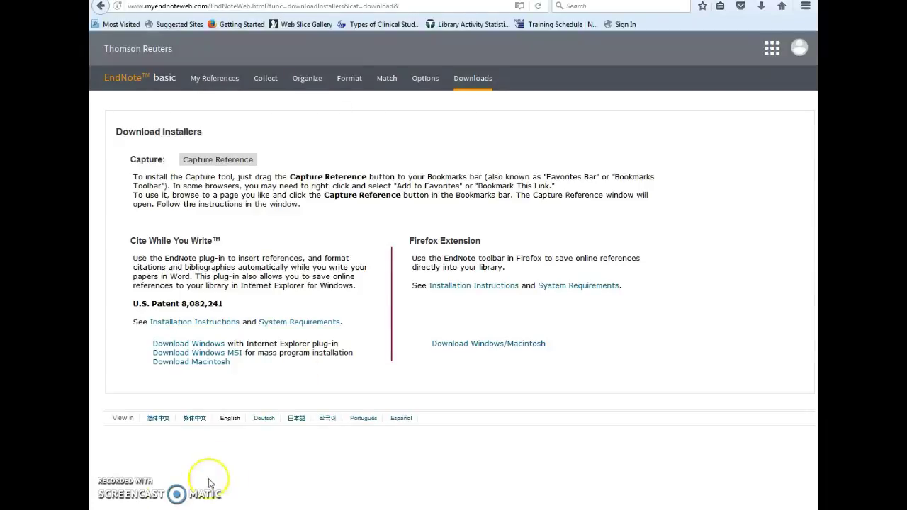
In the Word document, find "Optimizing Guideline-Recommended Antibiotic Doses for Pediatric Infective Endocarditis" by its first author's surname and insert its citation after the first sentence
key(alt+Tab)
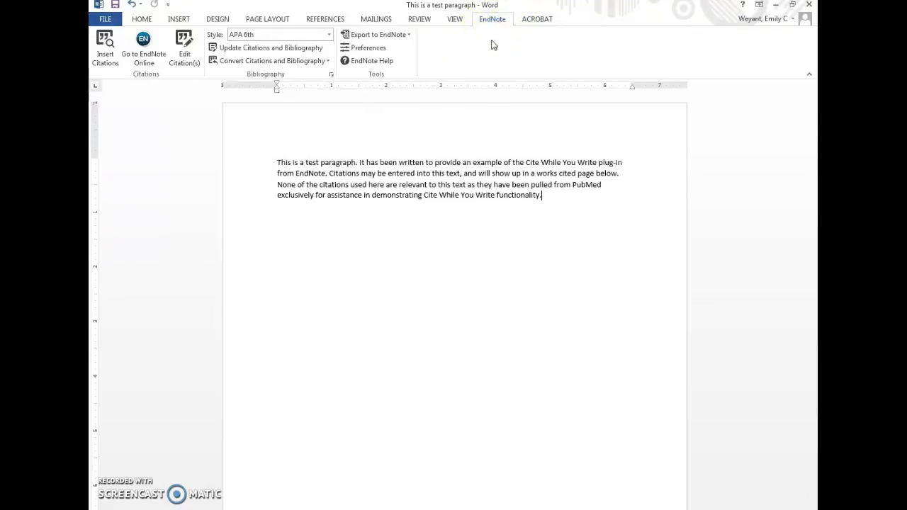
click(256, 277)
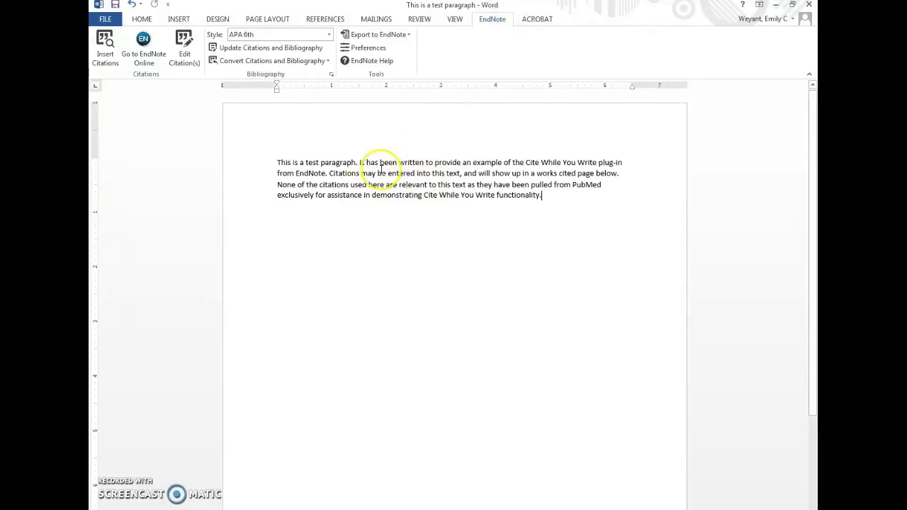
click(360, 164)
click(101, 62)
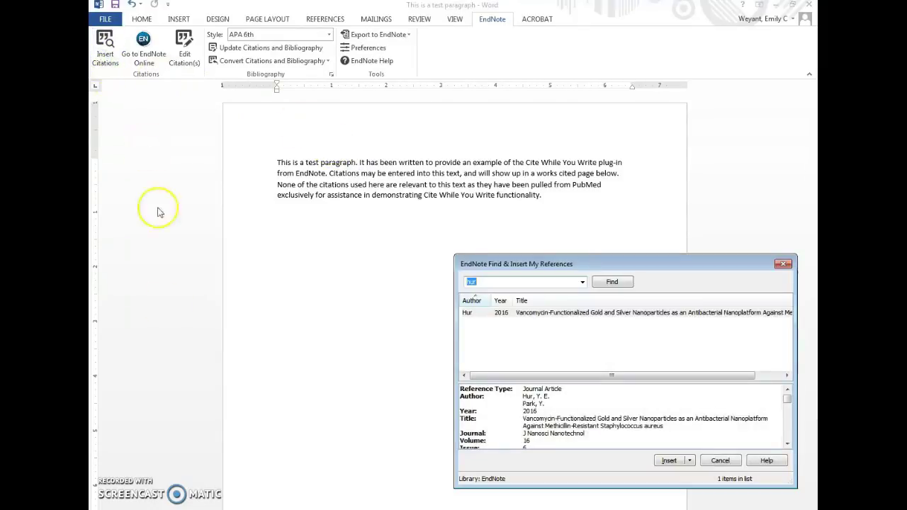
key(BackSpace)
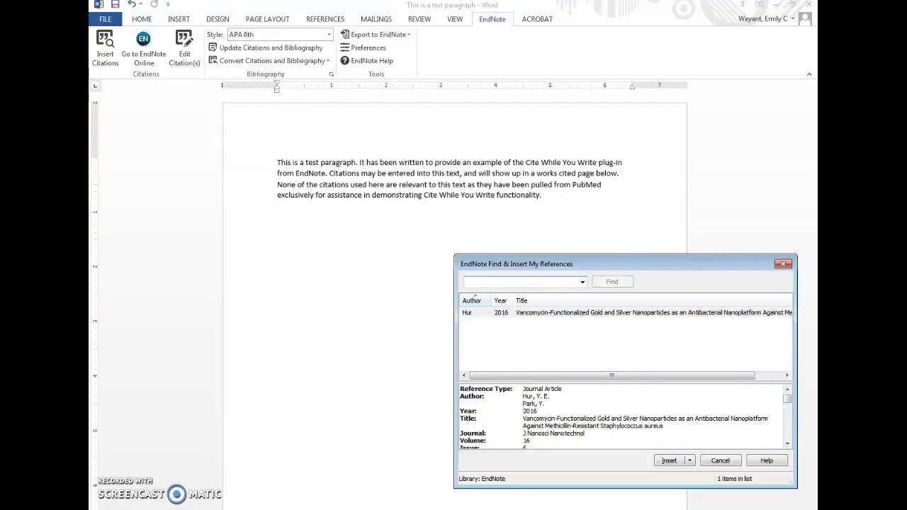
text(Nichols)
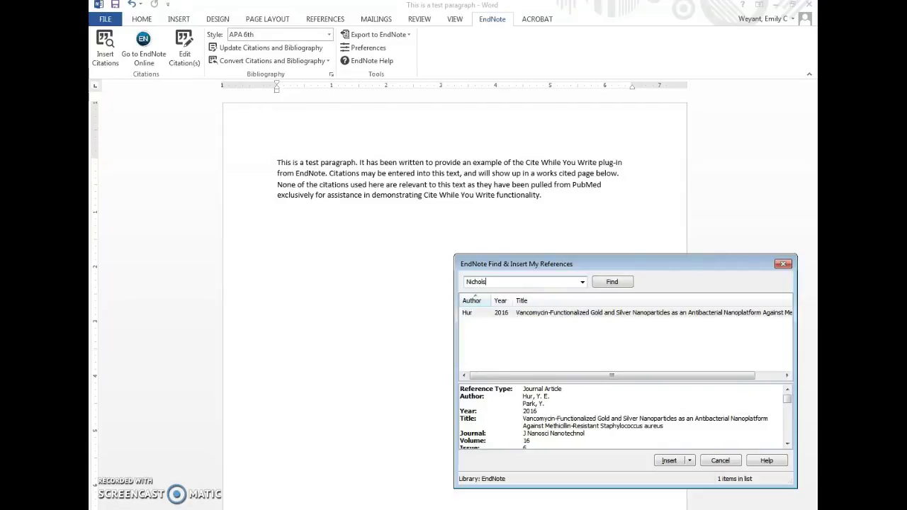
key(Return)
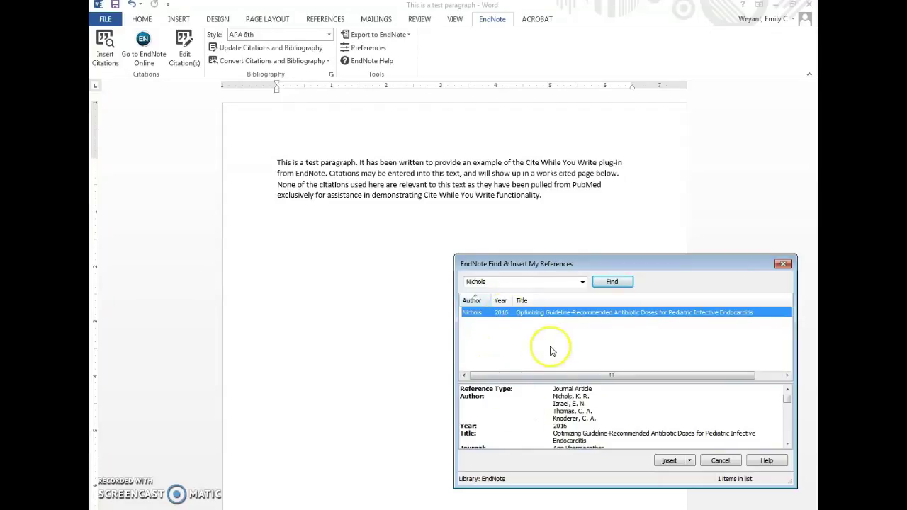
click(670, 461)
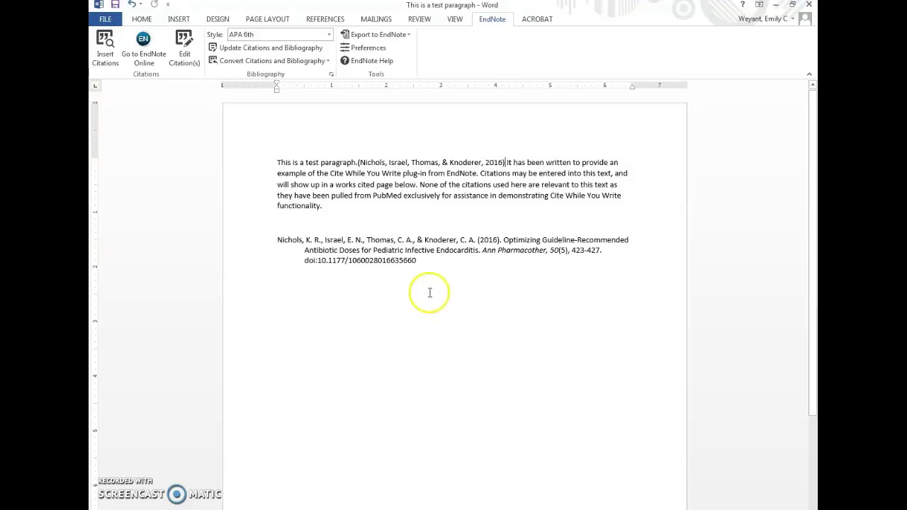
Find "Vancomycin-Functionalized Gold and Silver Nanoparticles" by its first author's surname and insert its citation after the sentence ending "works cited page below."
click(419, 186)
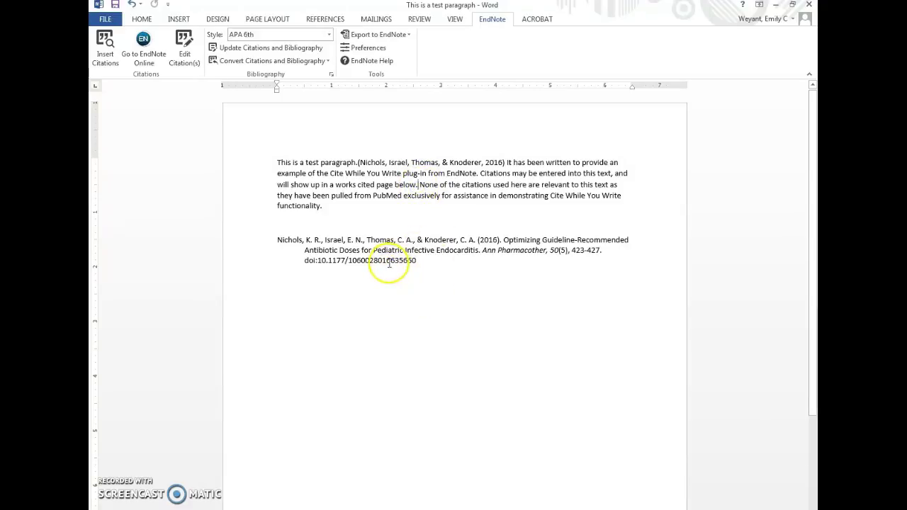
click(106, 50)
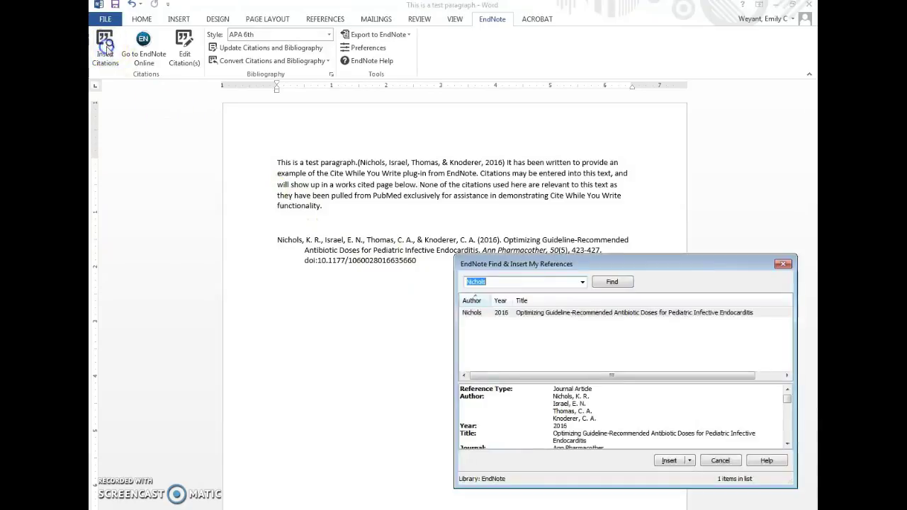
text(Hur)
key(Return)
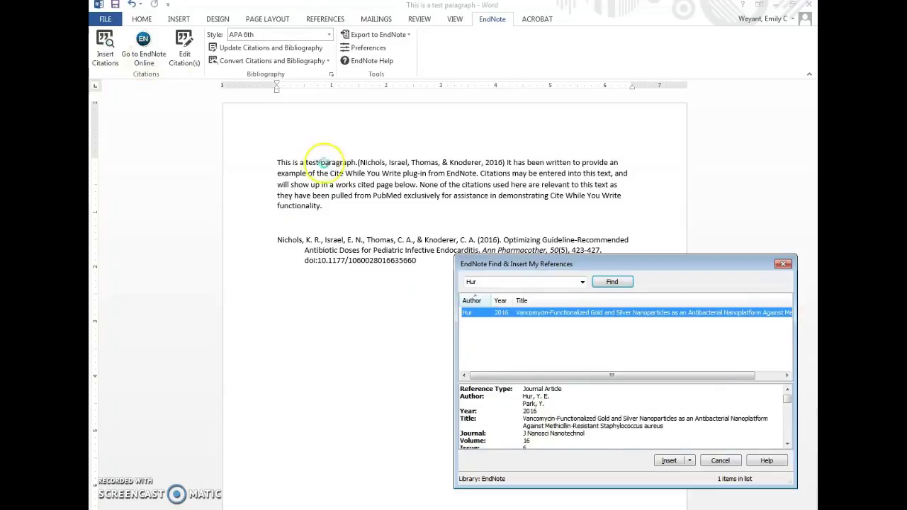
click(670, 461)
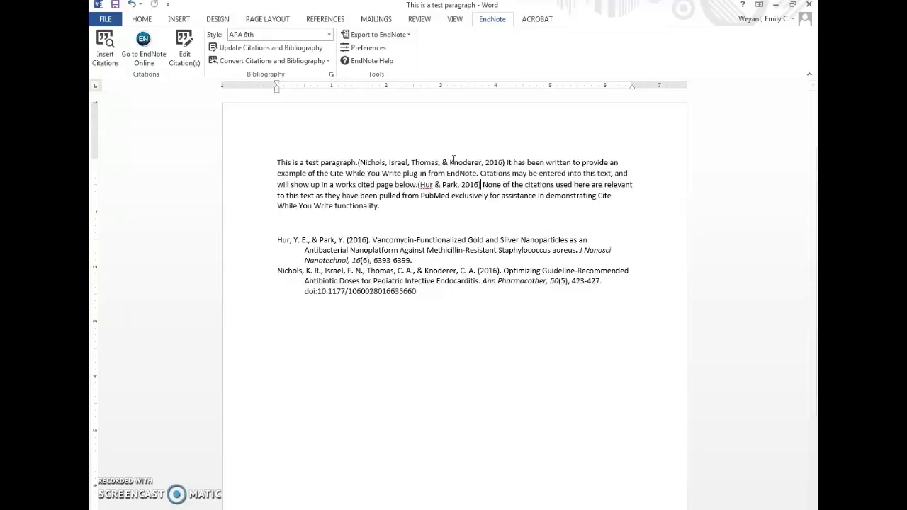
Look at the full list of EndNote styles, and switch the document's citations and bibliography to the JAMA 10th style
click(329, 34)
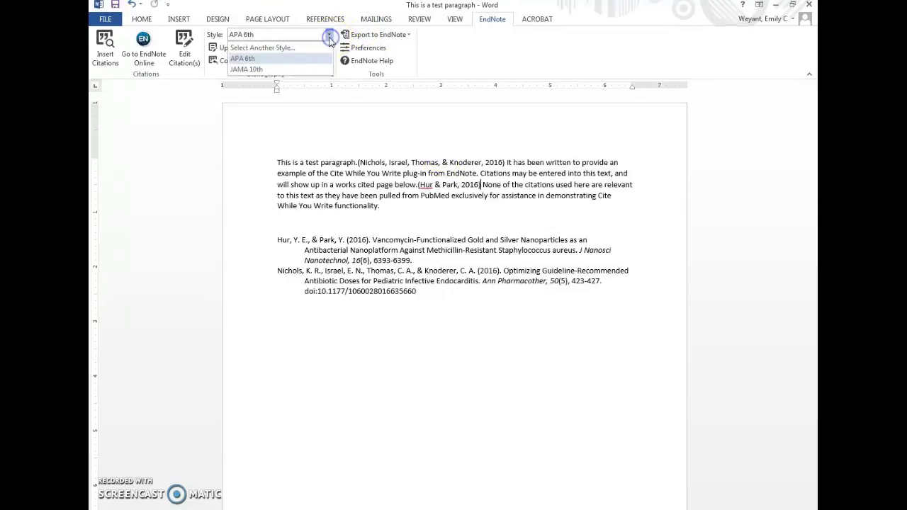
click(284, 48)
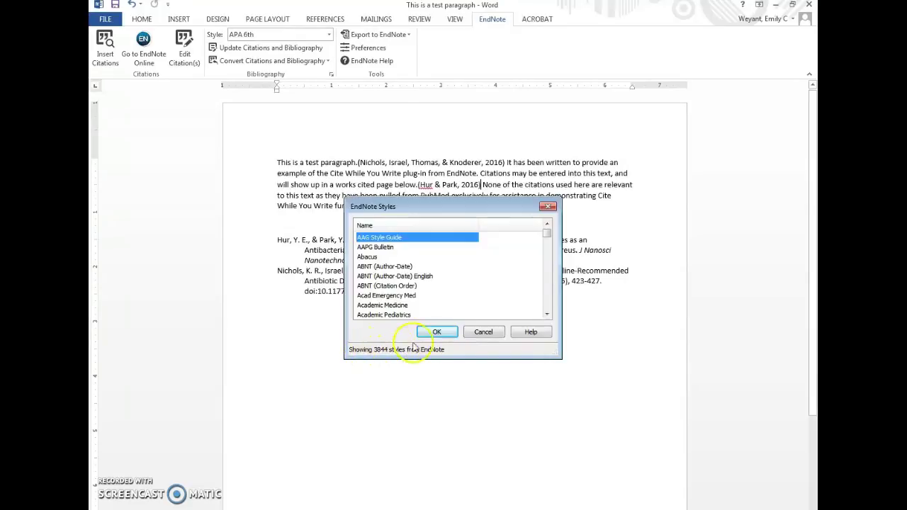
click(481, 335)
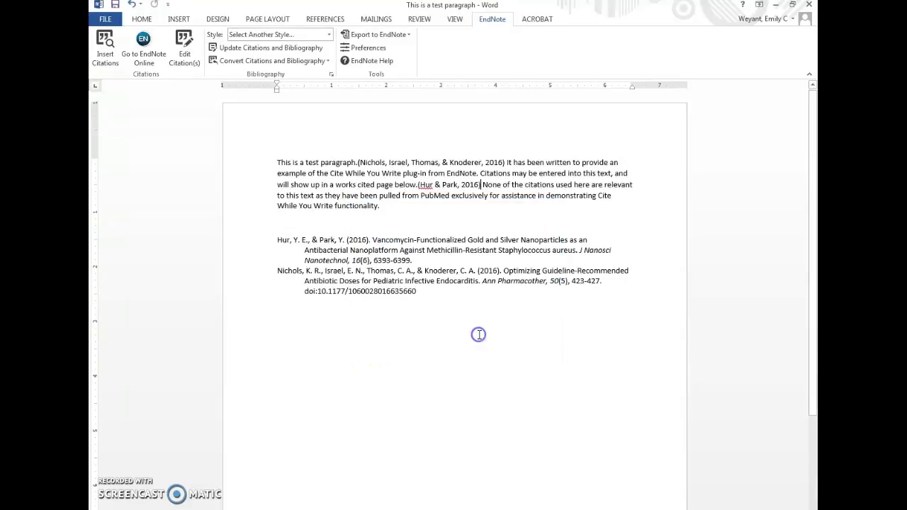
click(329, 34)
click(284, 69)
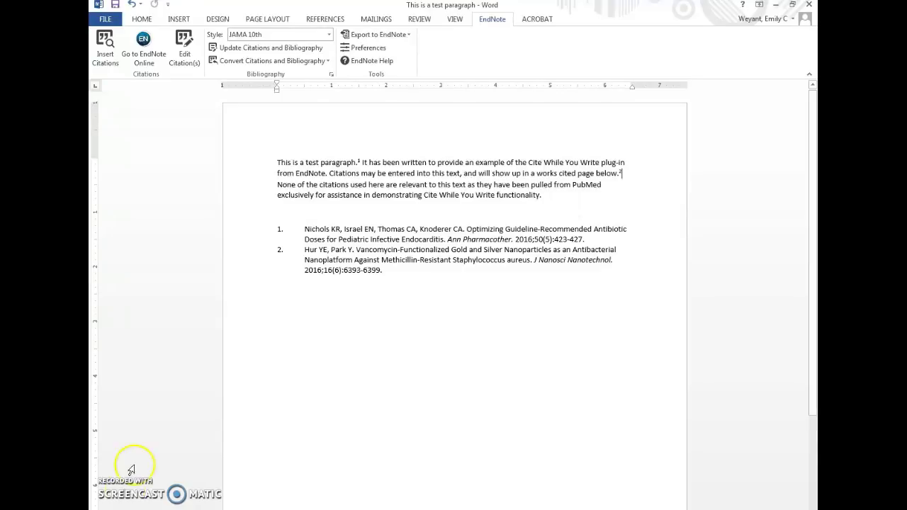
Remove the citation of "Optimizing Guideline-Recommended Antibiotic Doses for Pediatric Infective Endocarditis" from the document
click(182, 62)
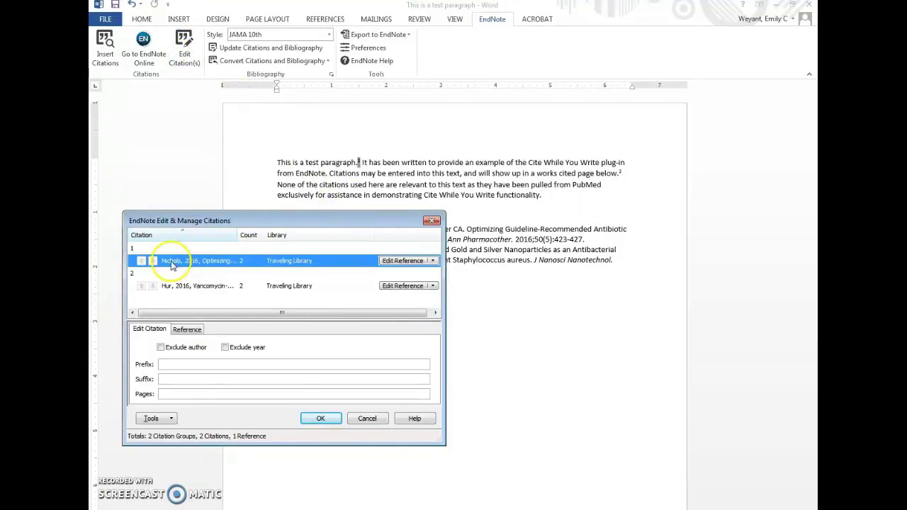
click(432, 261)
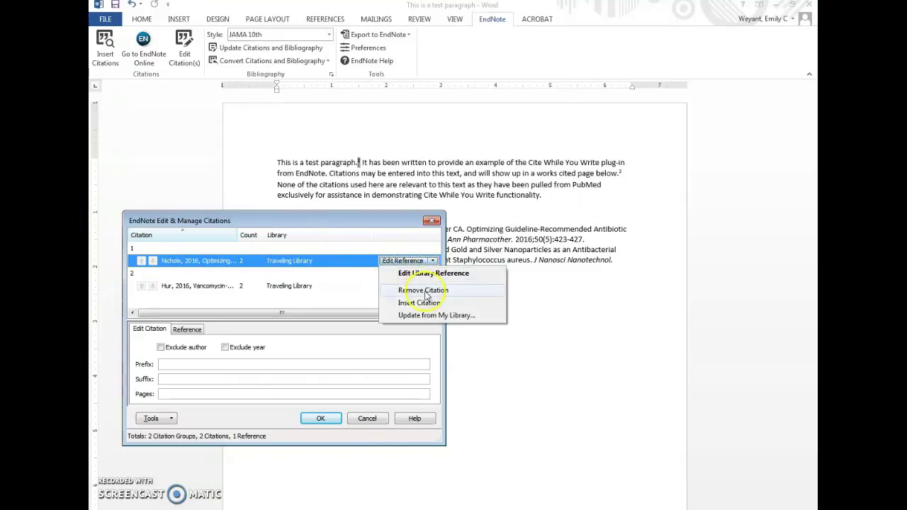
click(422, 290)
click(323, 418)
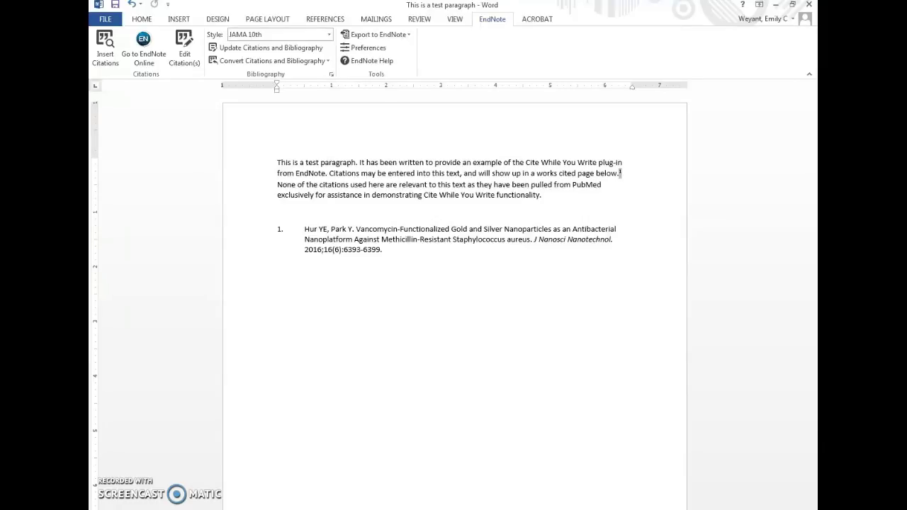
Convert the citations and bibliography to plain text in a new copy of the document
click(340, 244)
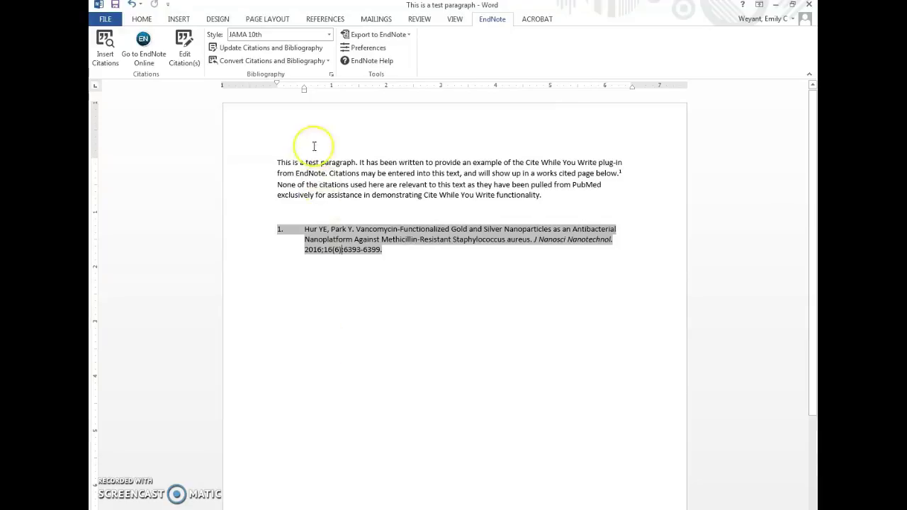
click(319, 64)
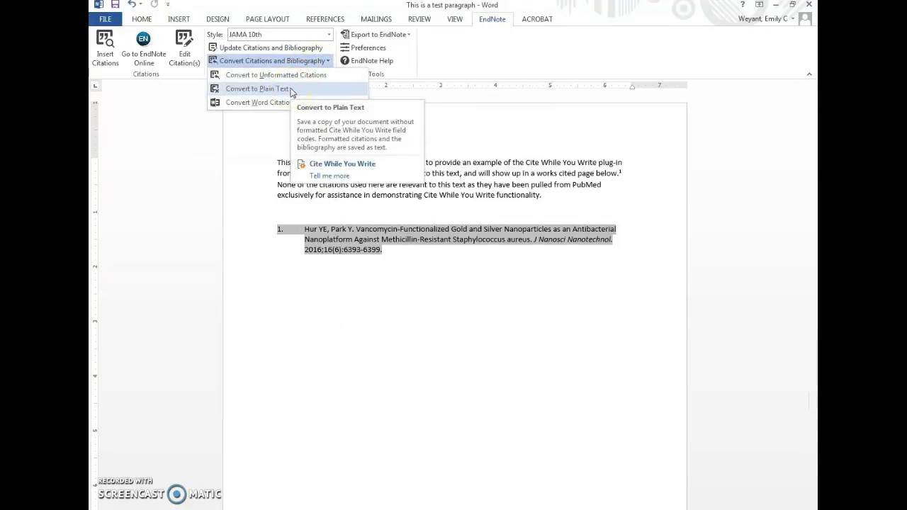
click(291, 90)
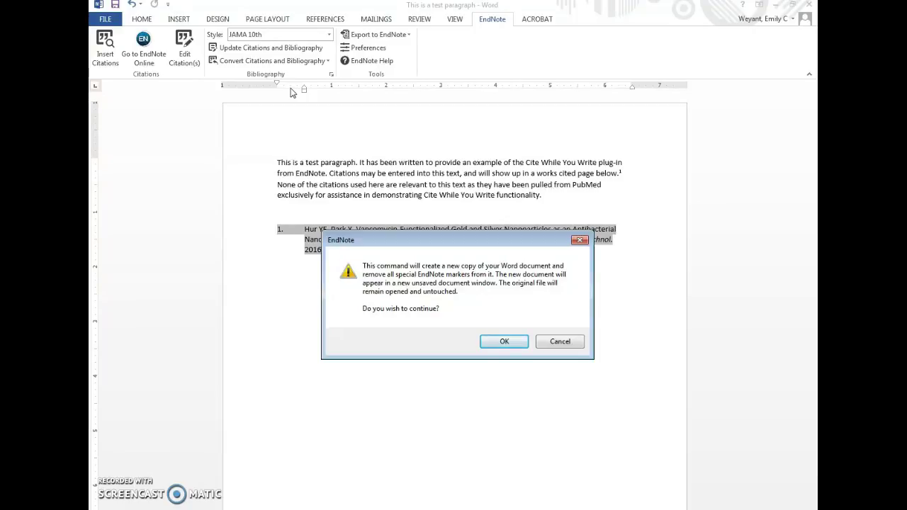
click(505, 341)
Check the bibliography entry in the plain-text copy for field codes, and return to the original test paragraph document
click(324, 362)
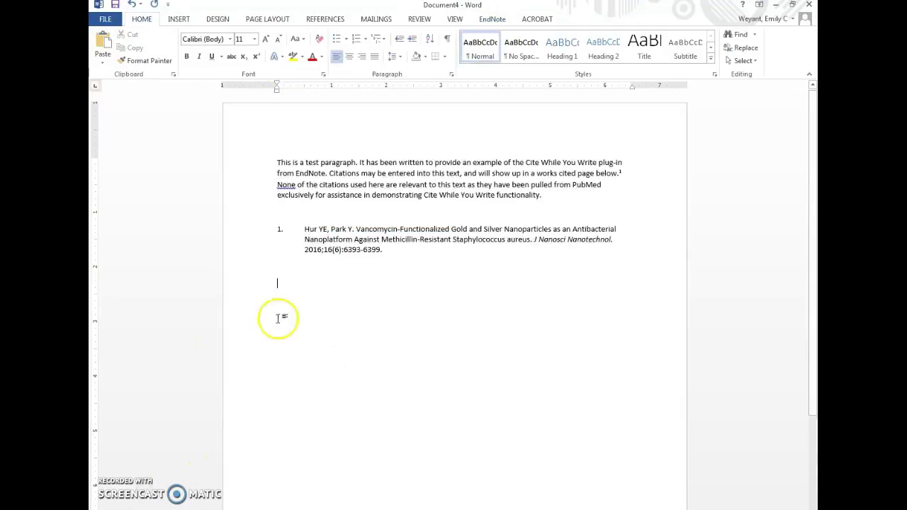
click(330, 238)
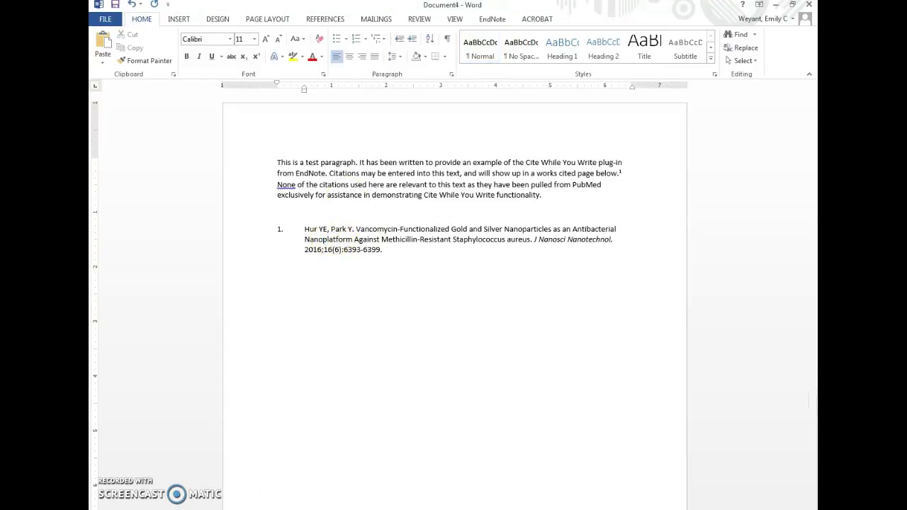
click(312, 509)
click(312, 505)
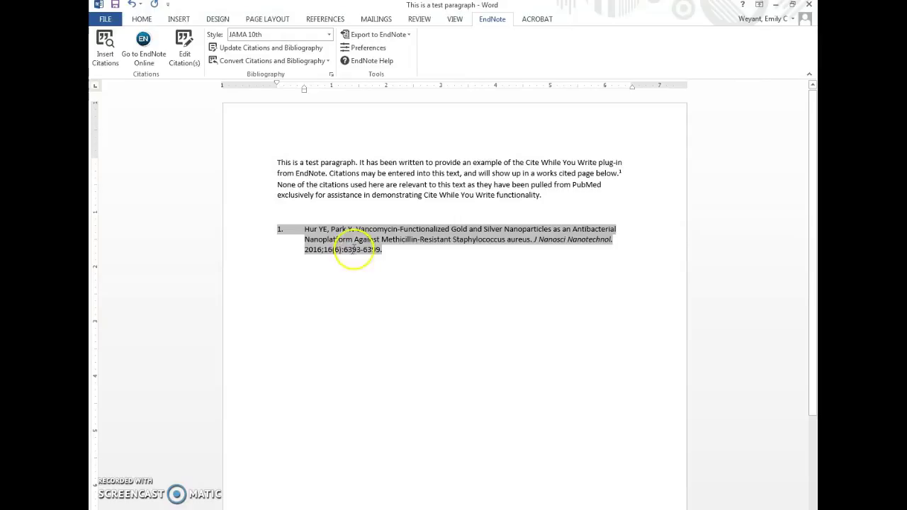